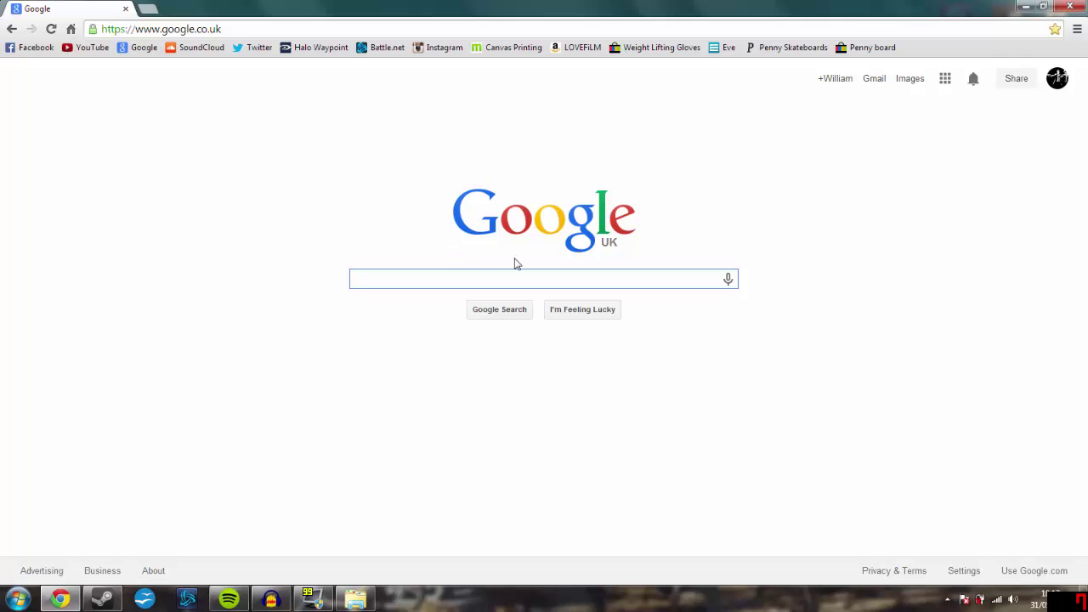
# - Search Google for "red alert 3 mods" and open the Mod DB mods page for C&C: Red Alert 3
pyautogui.write('red alert ')
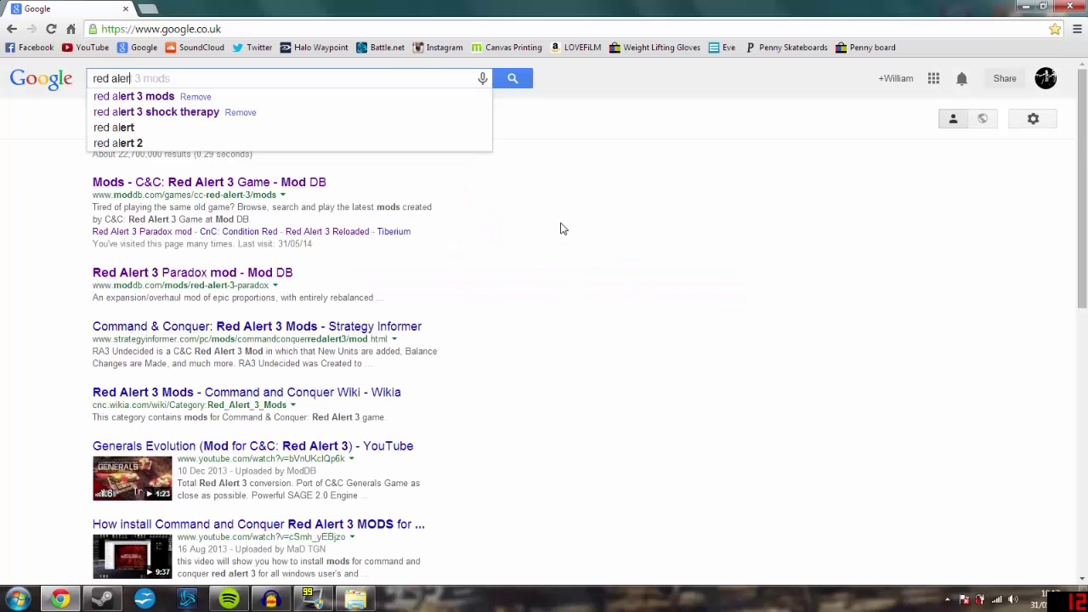
pyautogui.write('3 mods')
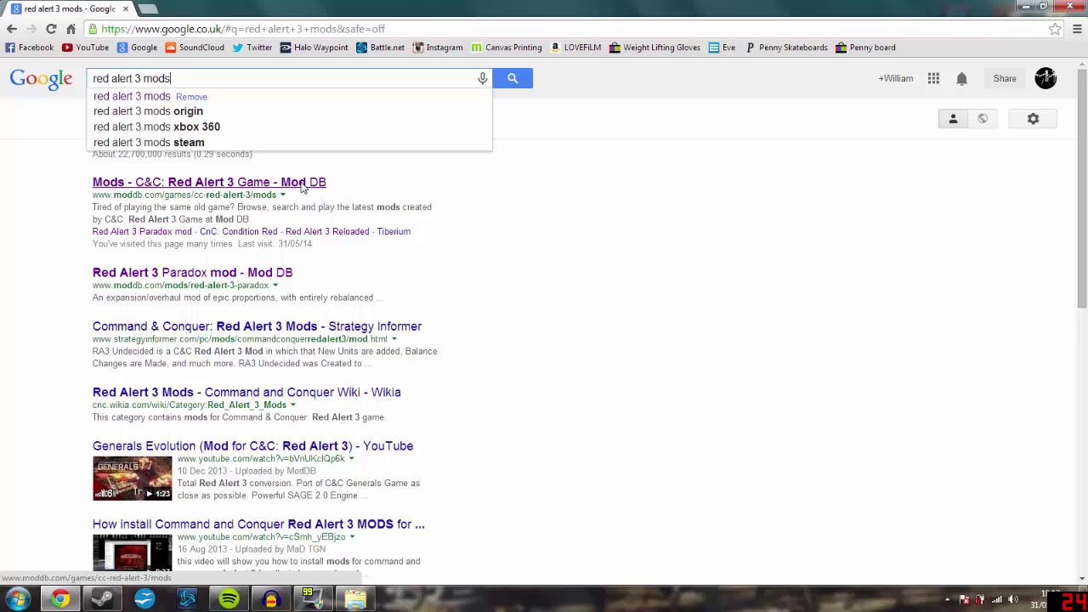
pyautogui.click(301, 184)
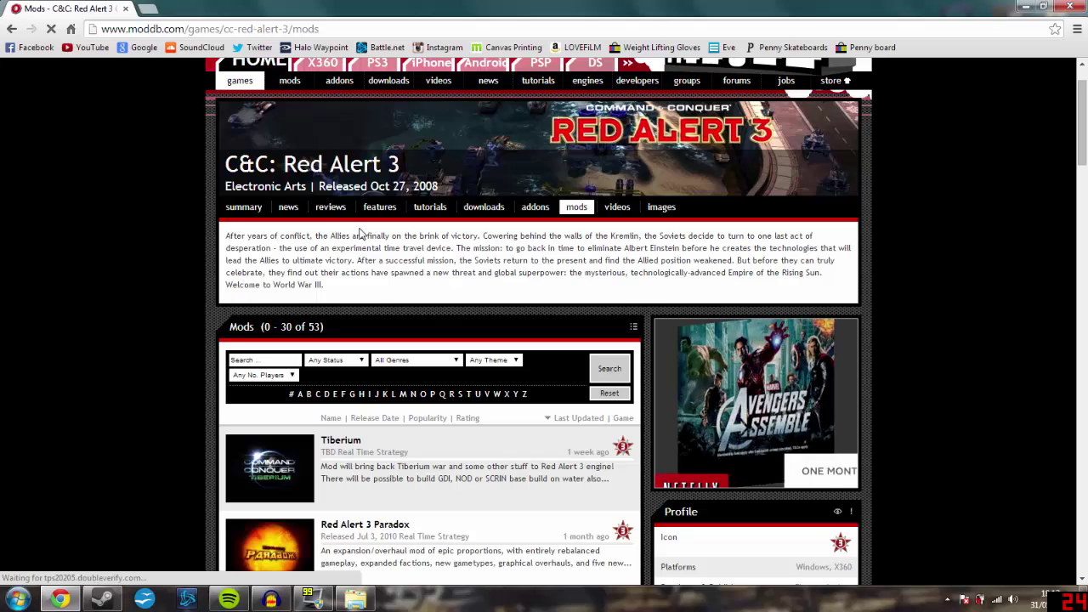
# - Find Red Alert 3: Shock Therapy in the mods list and open its page
pyautogui.scroll(-3, 436, 399)
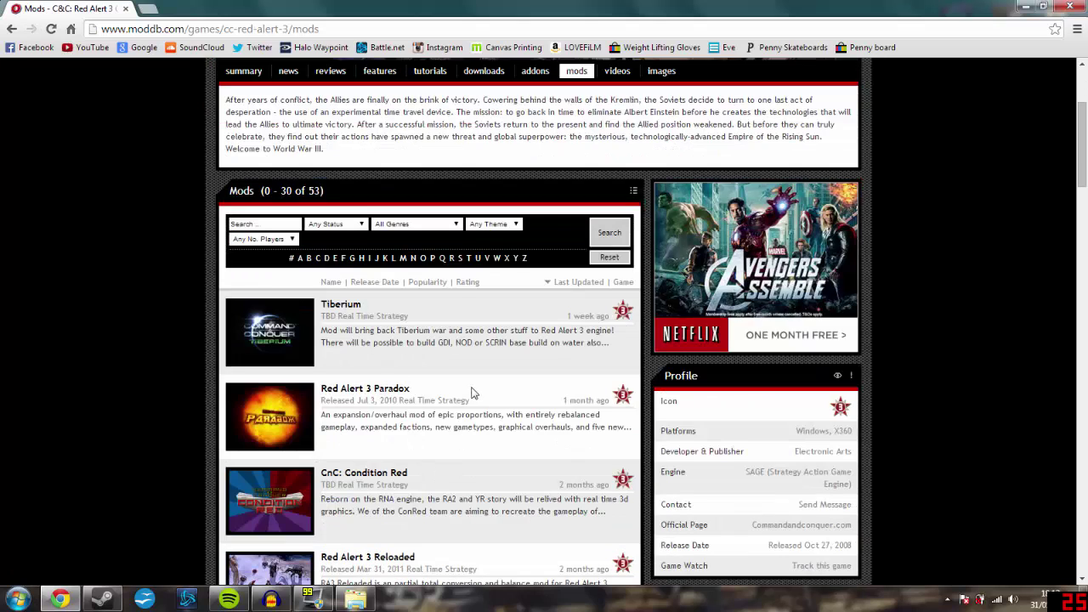
pyautogui.scroll(-4, 472, 390)
pyautogui.scroll(-9, 453, 393)
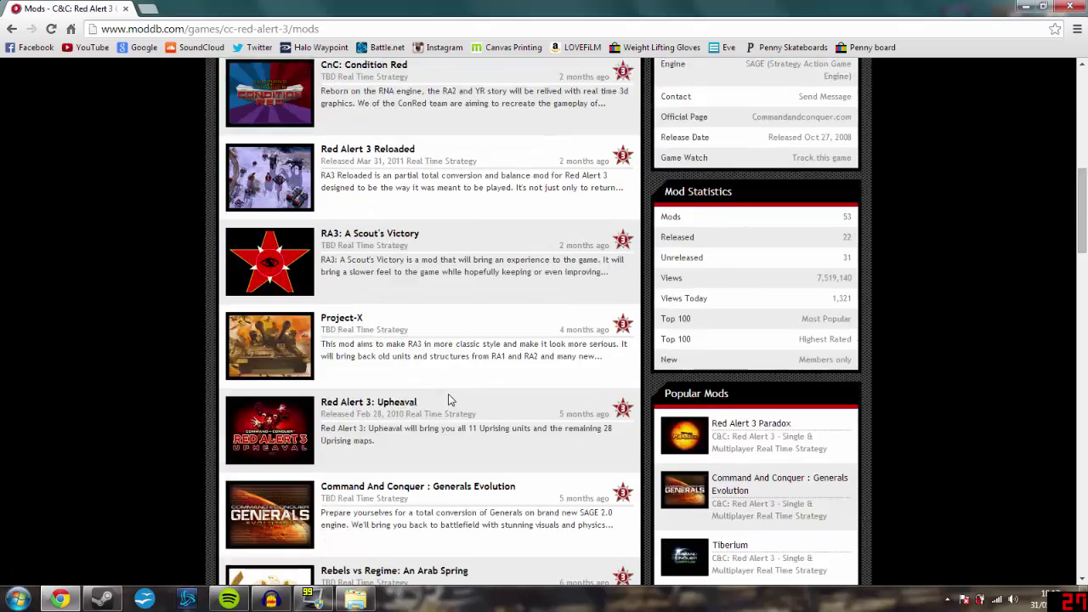
pyautogui.scroll(-3, 447, 400)
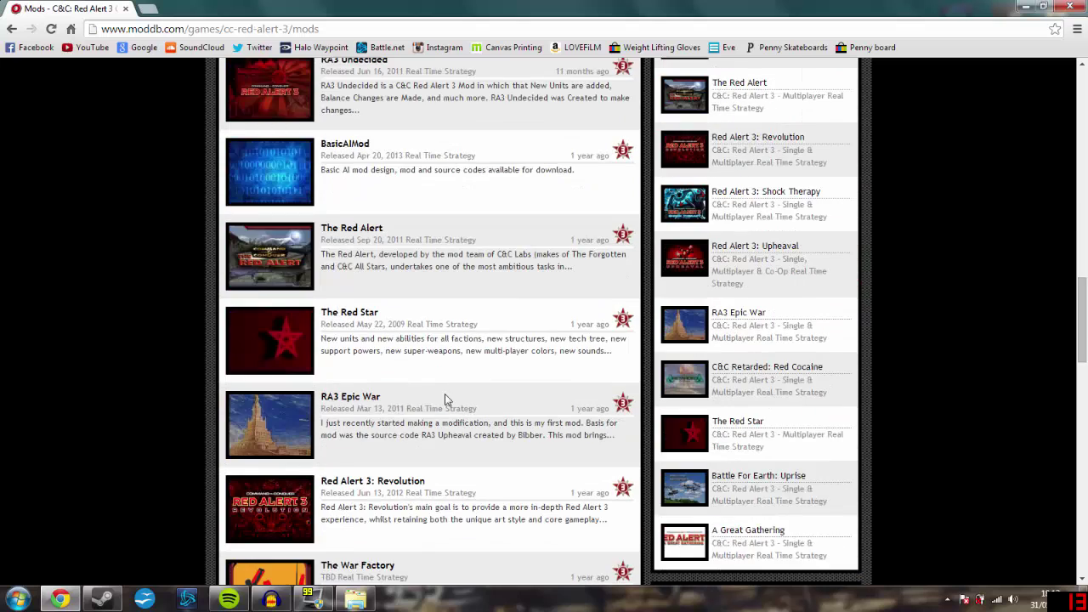
pyautogui.scroll(-1, 403, 518)
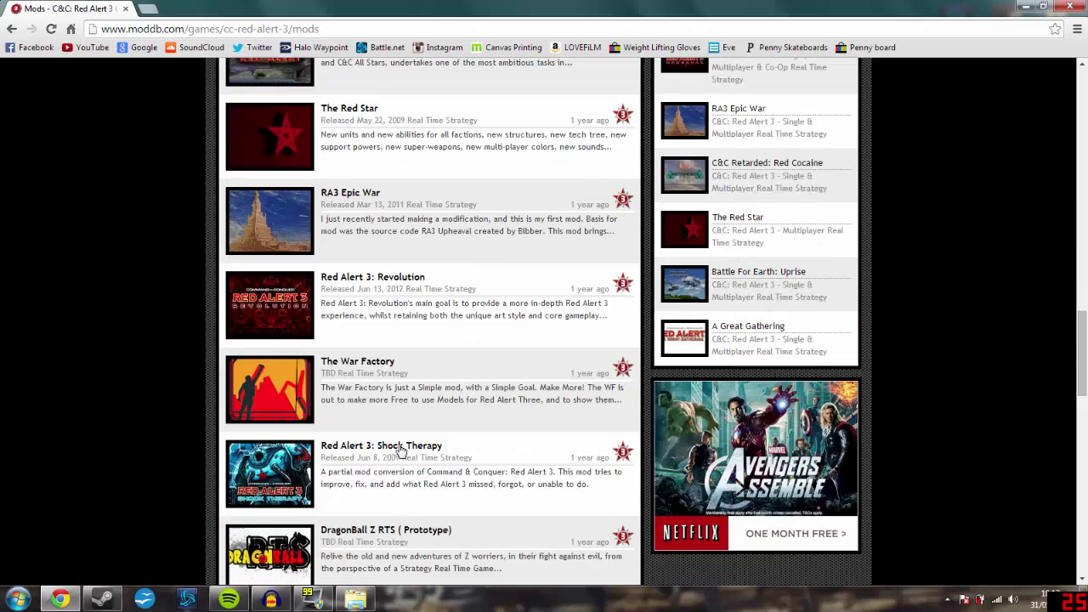
pyautogui.click(400, 515)
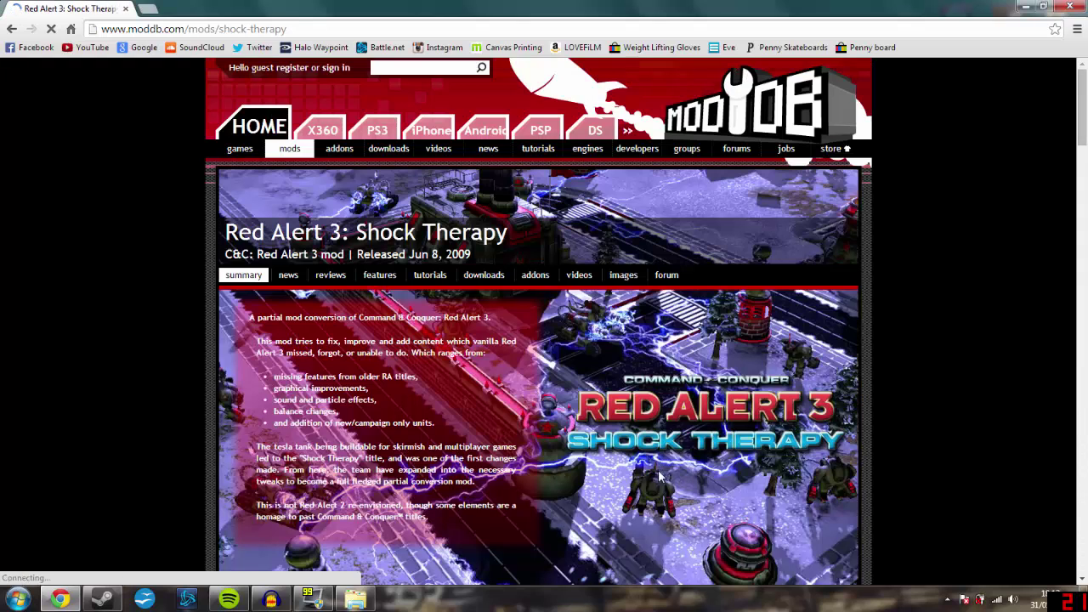
# - Open the download page for Shock Therapy 1.011 from the mod's latest downloads
pyautogui.scroll(-3, 187, 191)
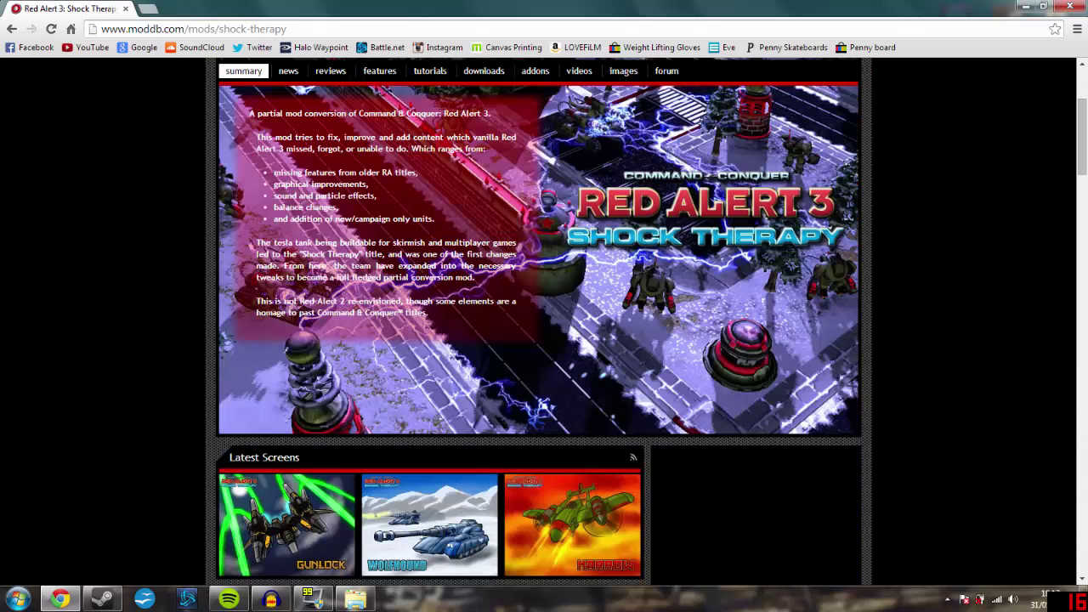
pyautogui.scroll(-12, 199, 236)
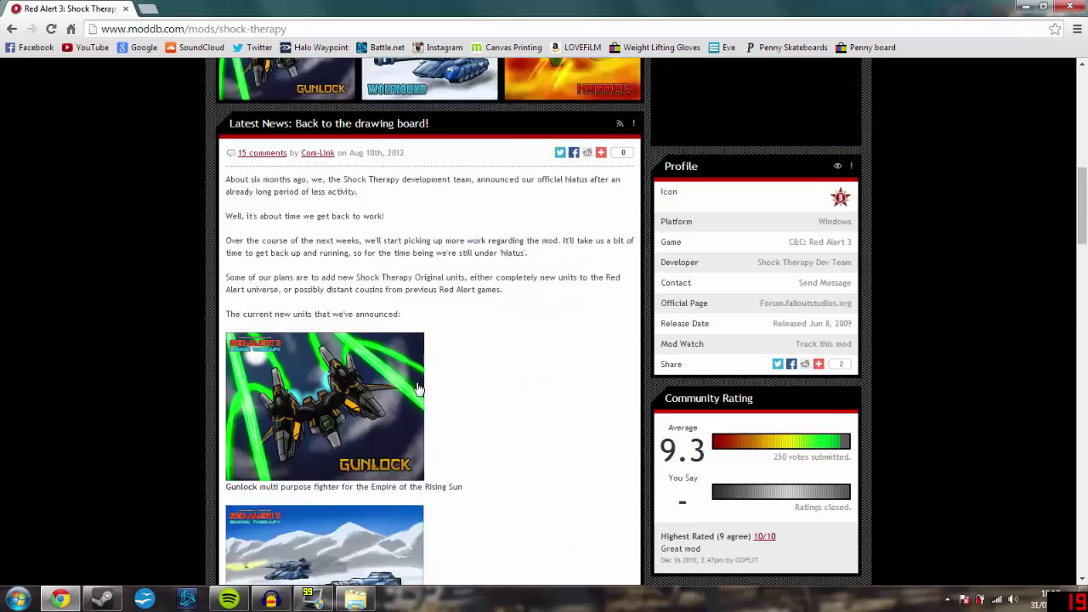
pyautogui.scroll(-9, 400, 383)
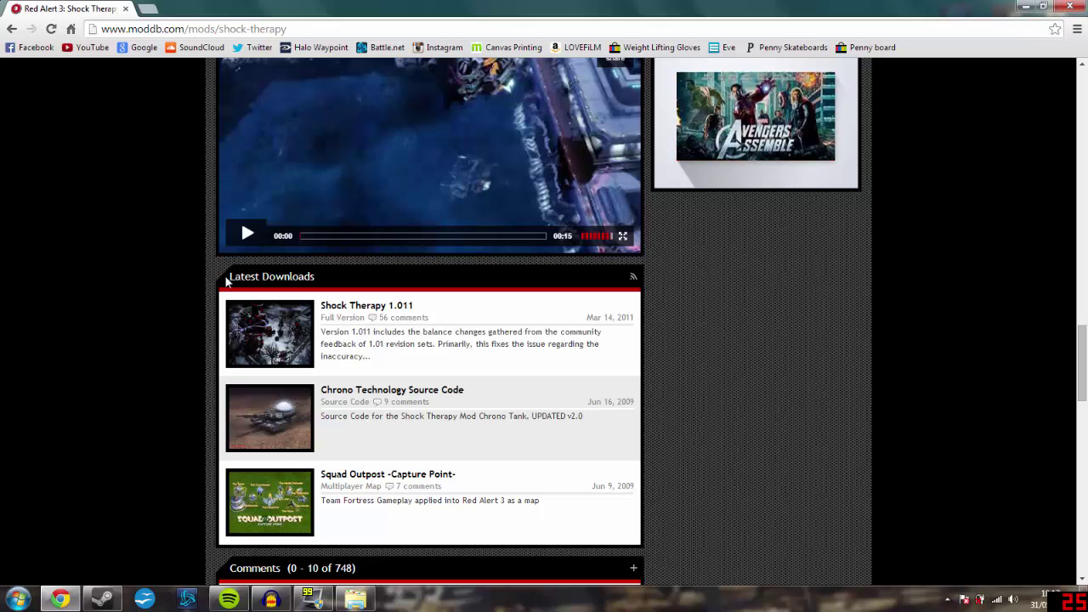
pyautogui.click(396, 309)
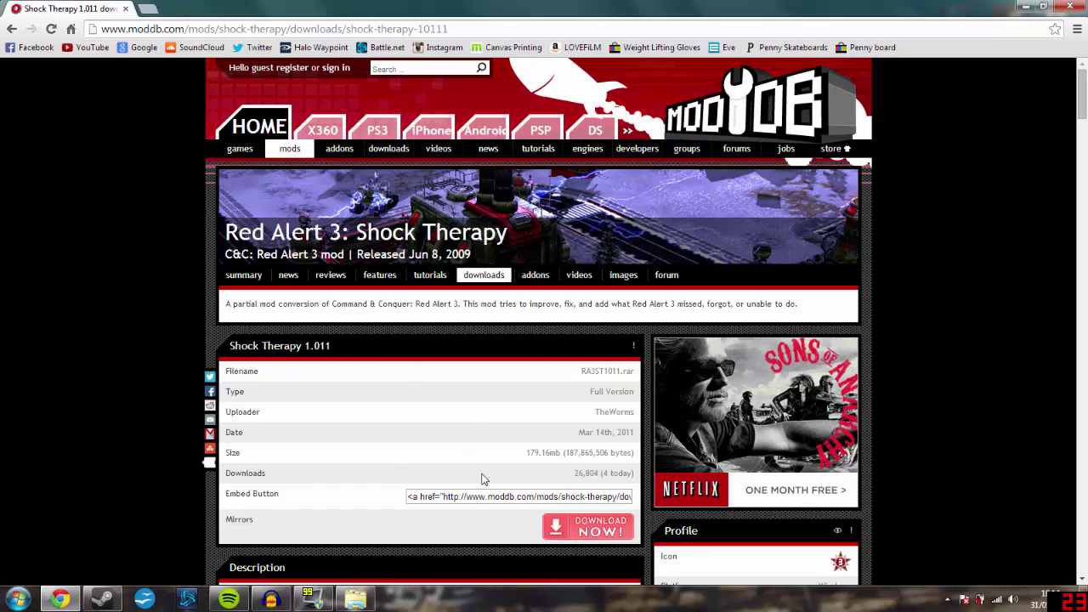
# - Switch to the Downloads folder, open the RA3ST1011 archive in WinRAR and select its ShockTherapy folder
pyautogui.moveTo(829, 150)
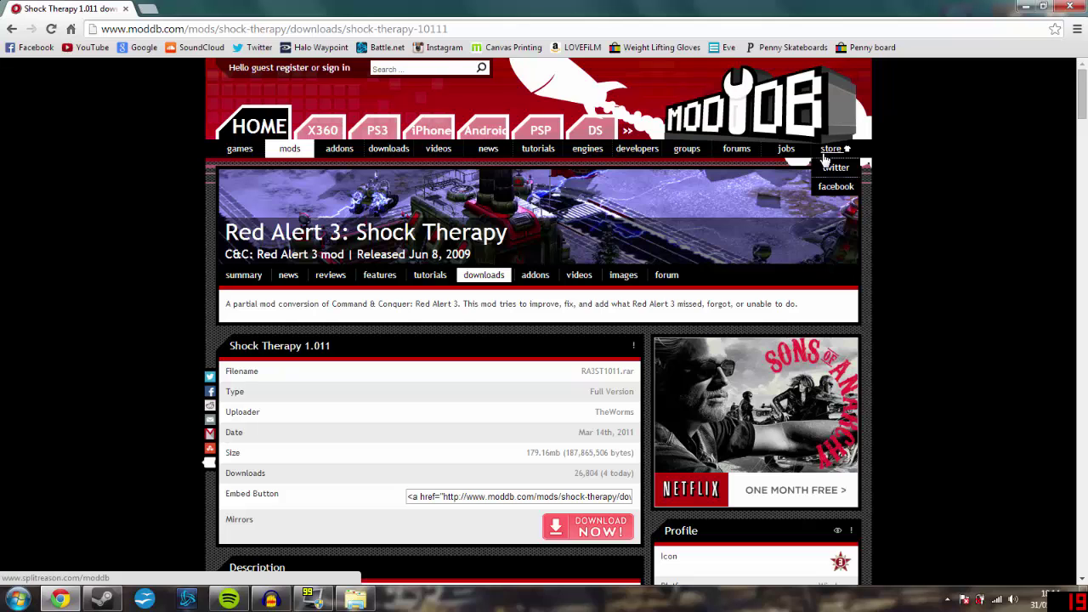
pyautogui.click(1025, 7)
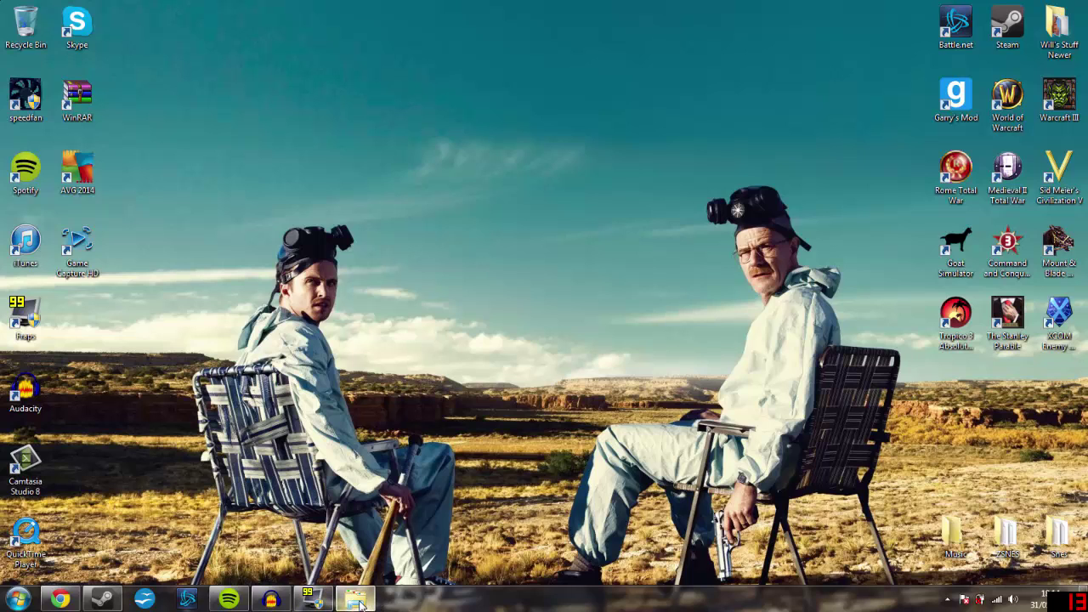
pyautogui.moveTo(361, 602)
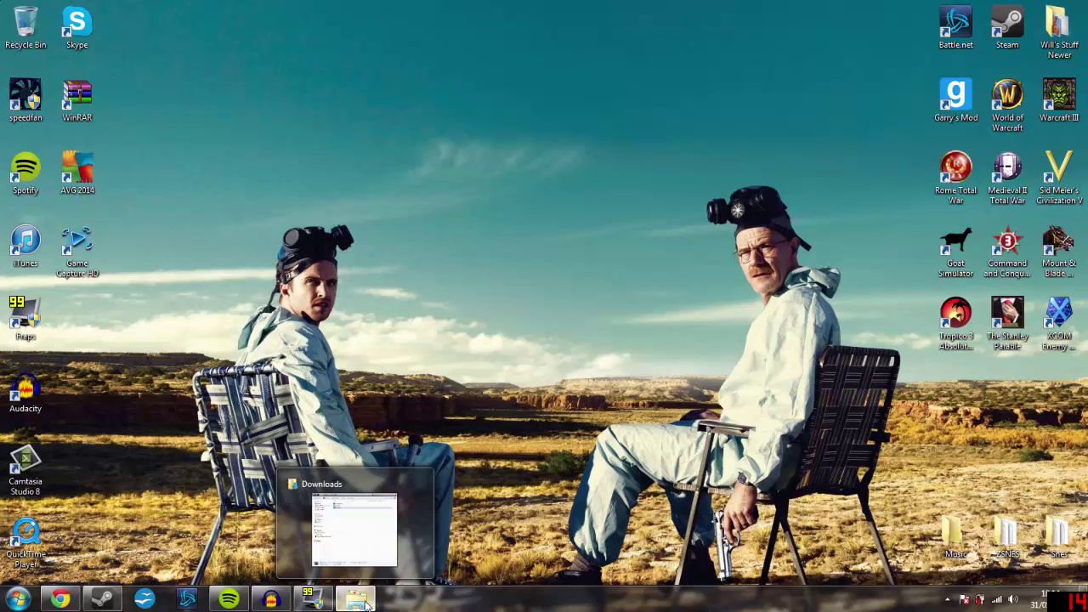
pyautogui.click(364, 599)
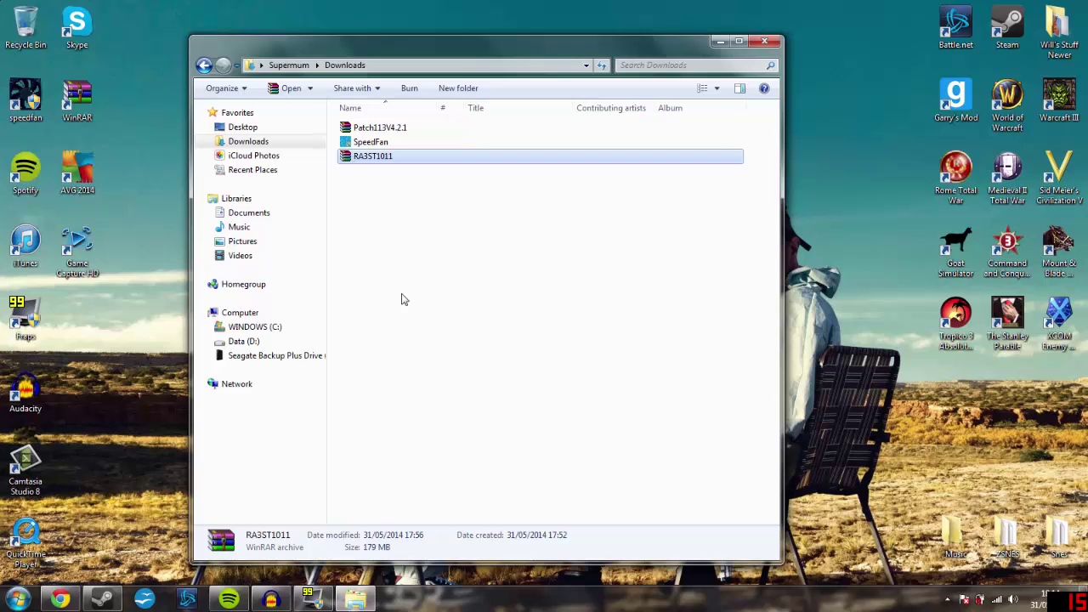
pyautogui.doubleClick(379, 165)
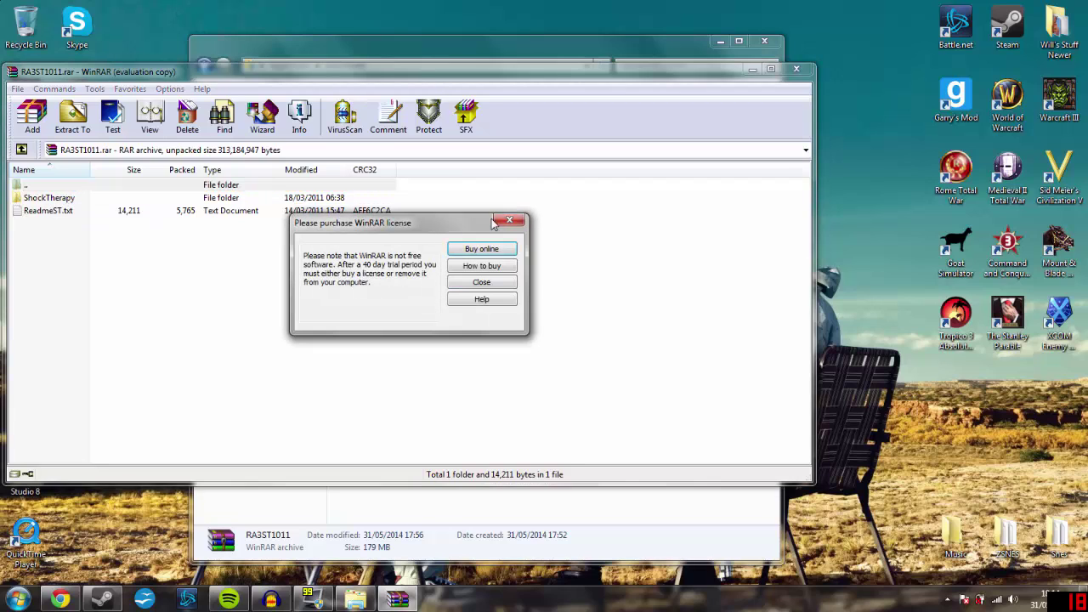
pyautogui.click(514, 220)
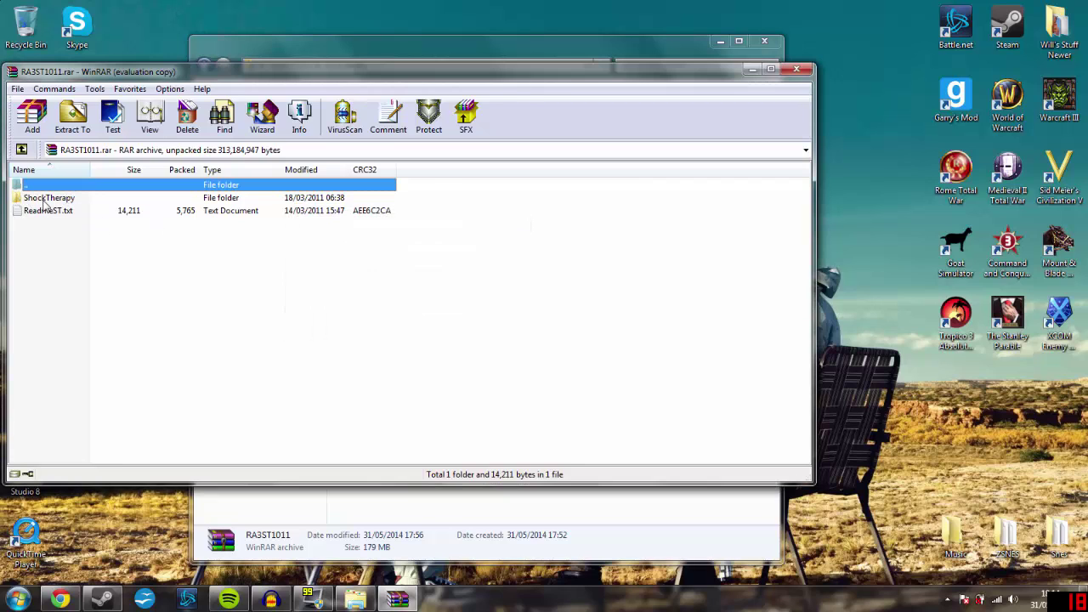
pyautogui.click(43, 200)
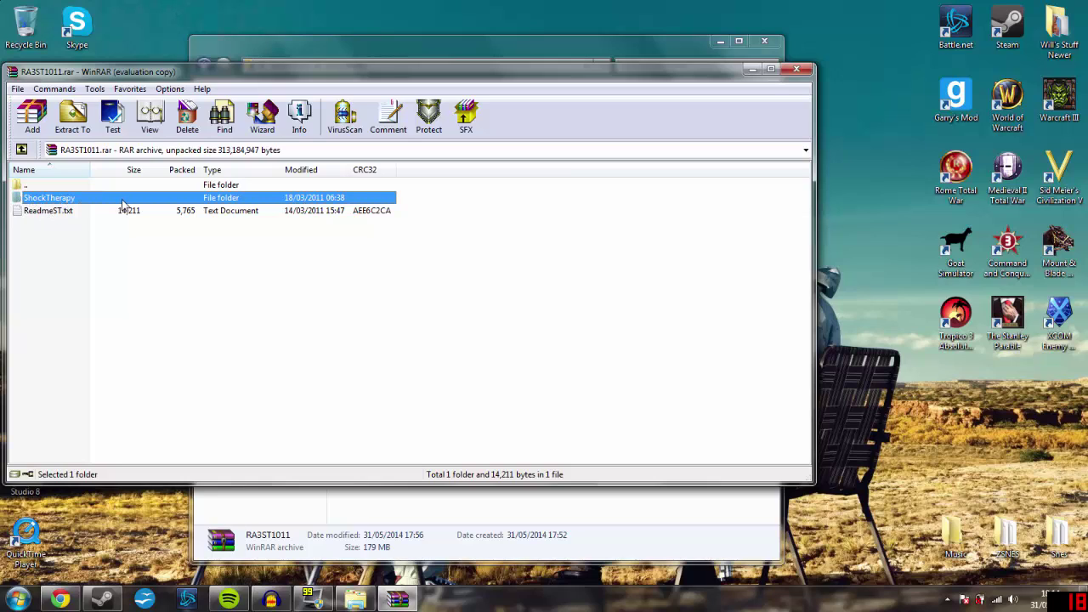
# - Open the Mods folder inside Documents > Red Alert 3 and place its window beside the archive
pyautogui.click(18, 599)
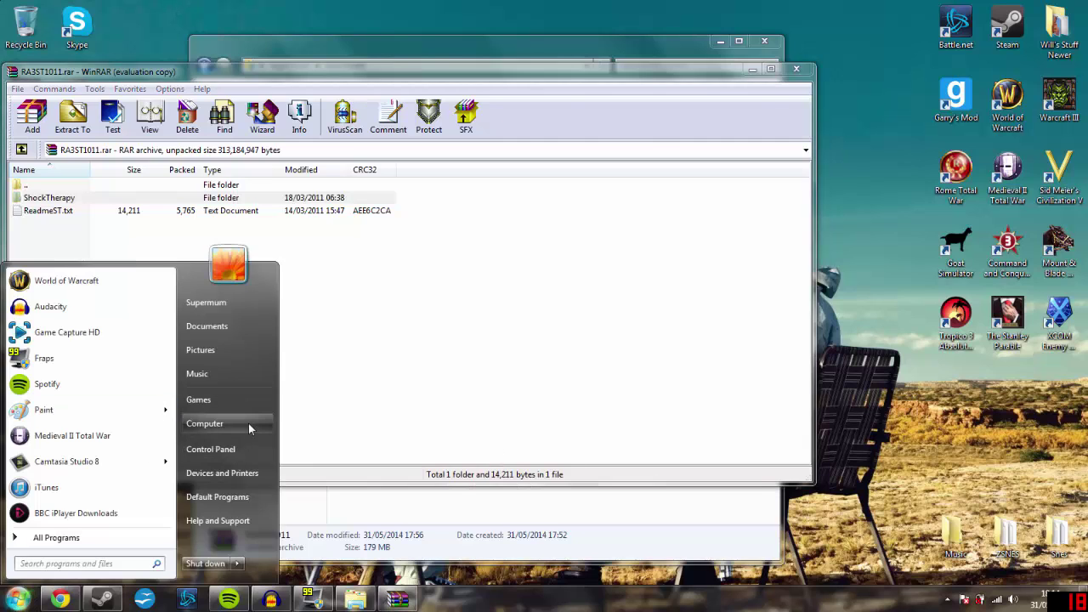
pyautogui.click(250, 425)
pyautogui.click(305, 196)
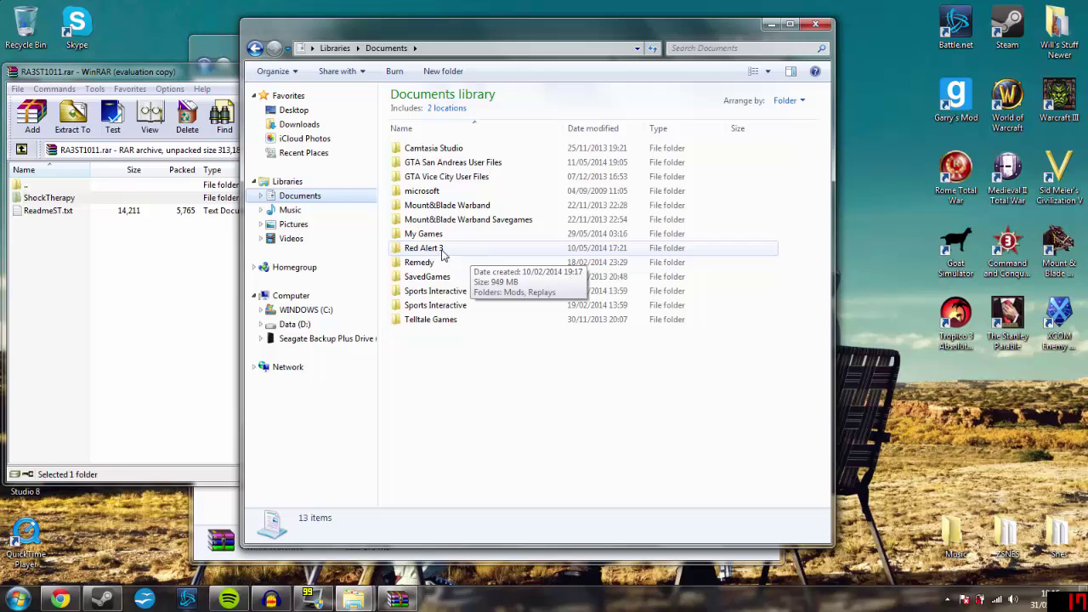
pyautogui.doubleClick(442, 252)
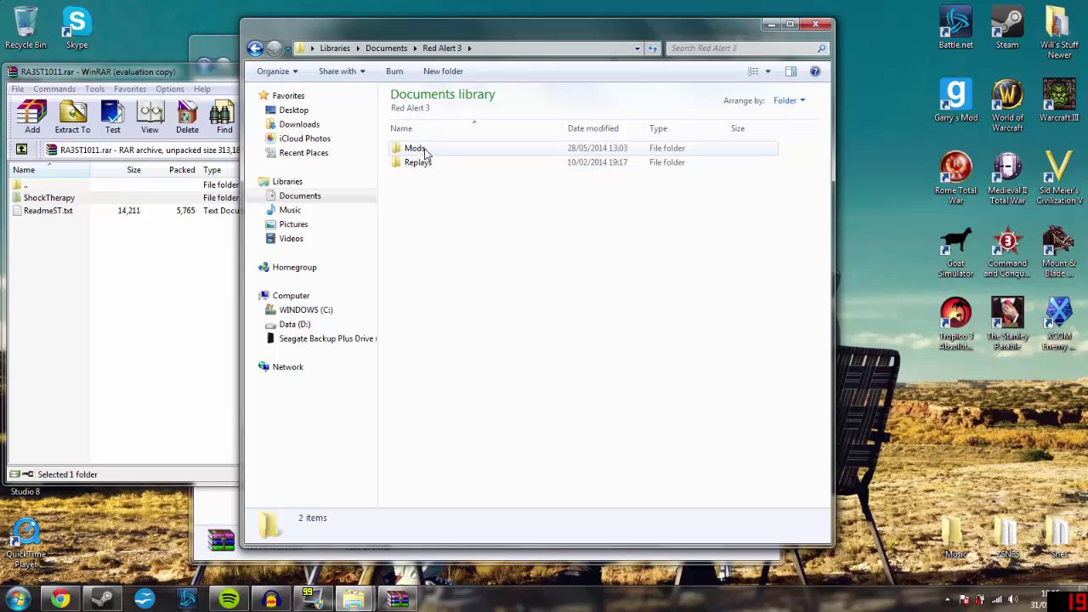
pyautogui.rightClick(438, 218)
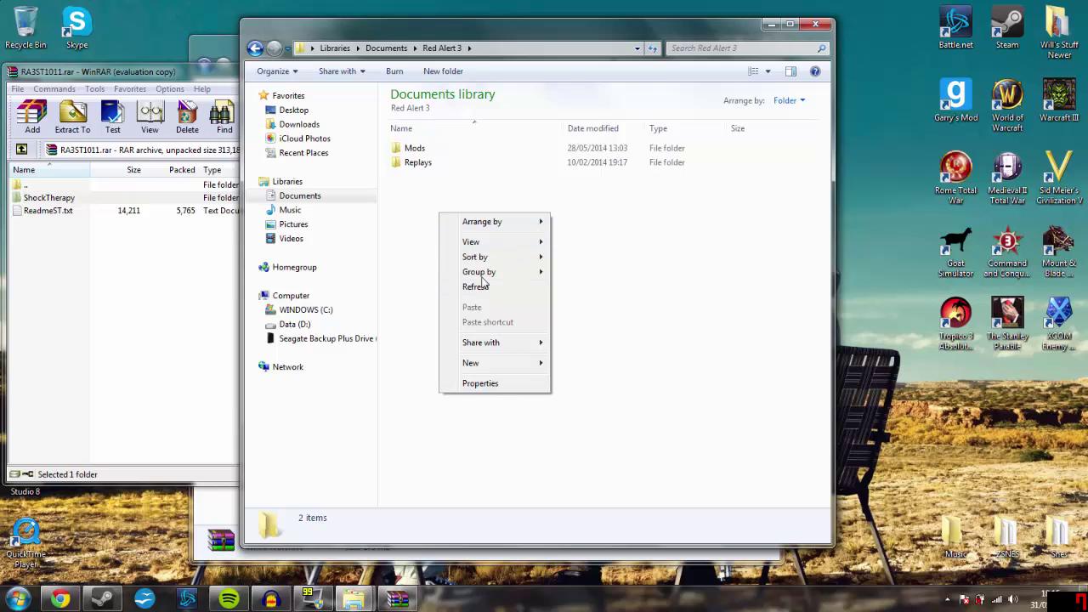
pyautogui.click(609, 277)
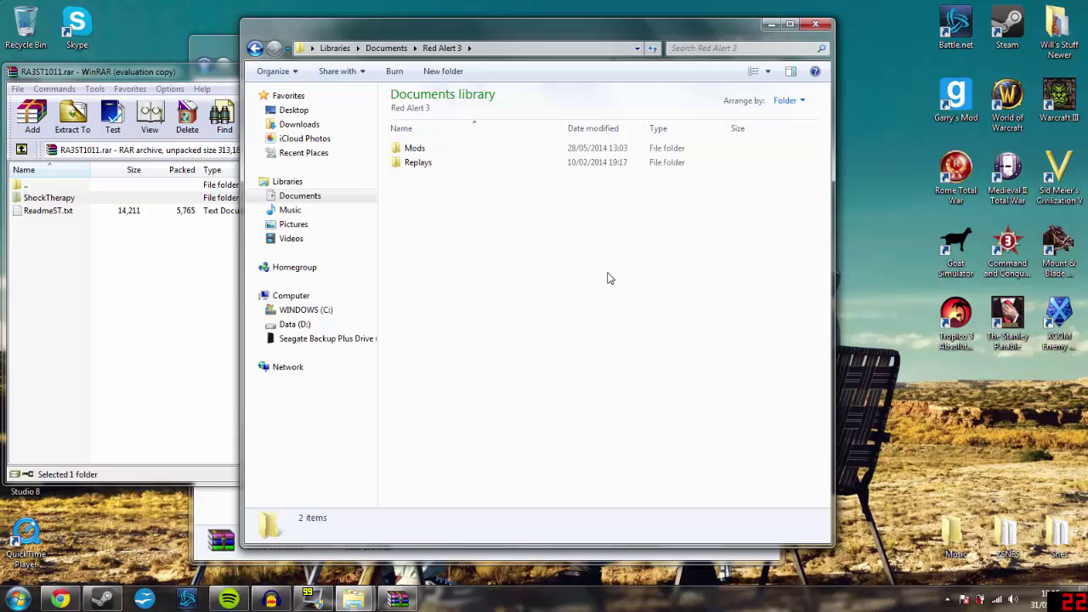
pyautogui.doubleClick(428, 150)
pyautogui.moveTo(459, 31); pyautogui.dragTo(761, 120)
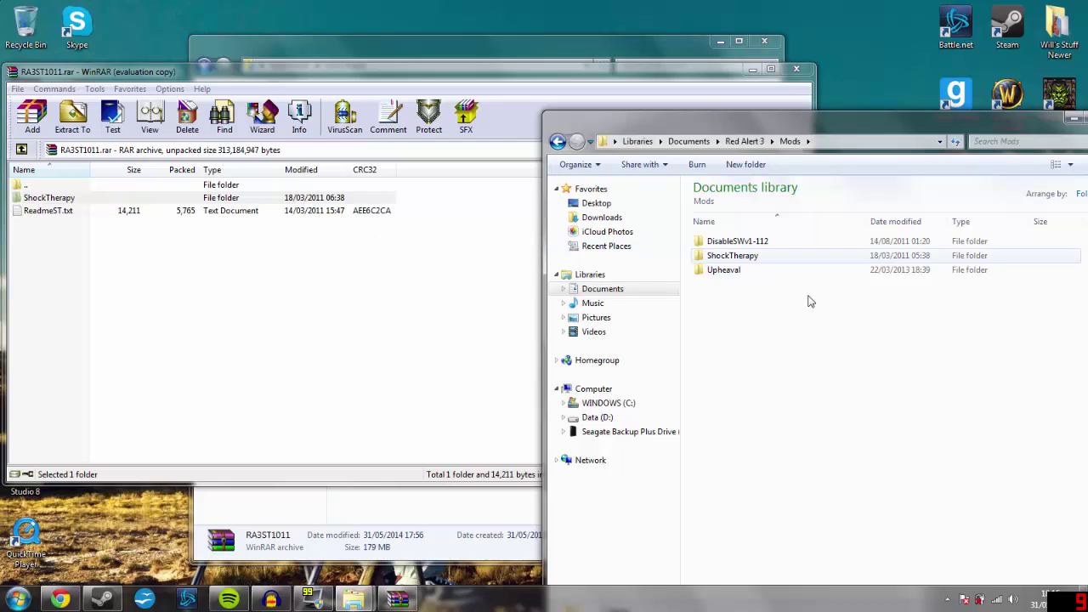
# - Select the ShockTherapy folder in the archive, and minimize the WinRAR, Mods and Downloads windows
pyautogui.moveTo(148, 198)
pyautogui.mouseDown()
pyautogui.moveTo(276, 213)
pyautogui.moveTo(900, 356)
pyautogui.moveTo(485, 237)
pyautogui.moveTo(153, 197)
pyautogui.moveTo(159, 204)
pyautogui.mouseUp()
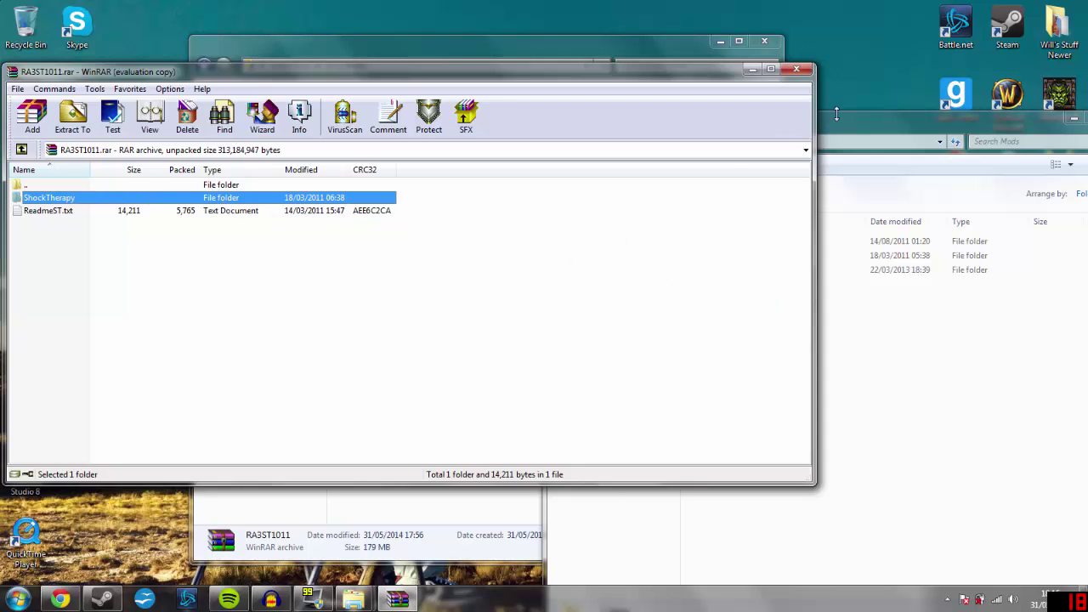
pyautogui.click(752, 69)
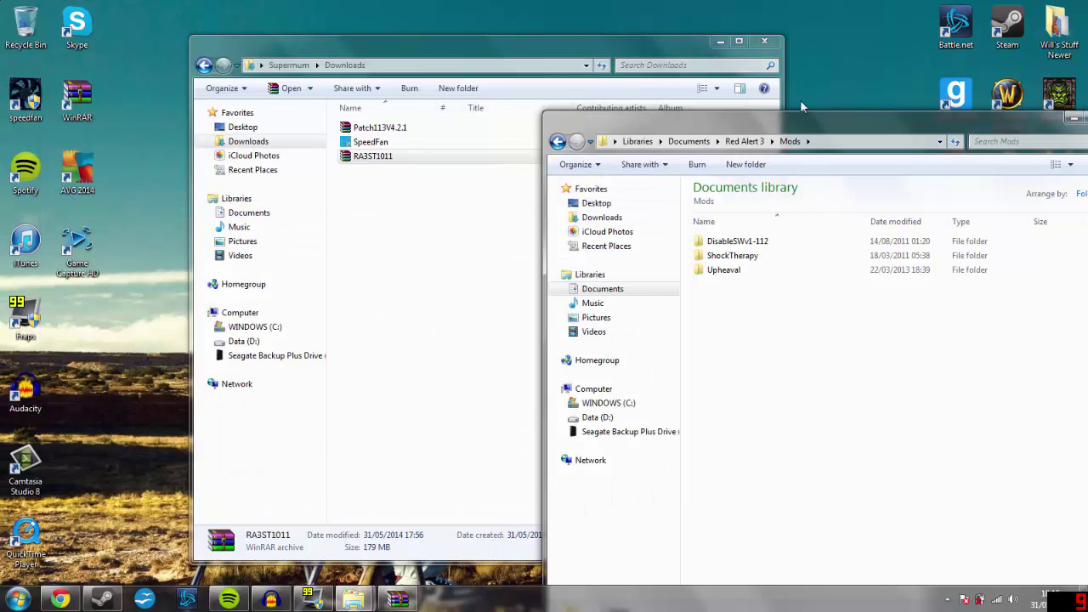
pyautogui.moveTo(867, 130); pyautogui.dragTo(667, 122)
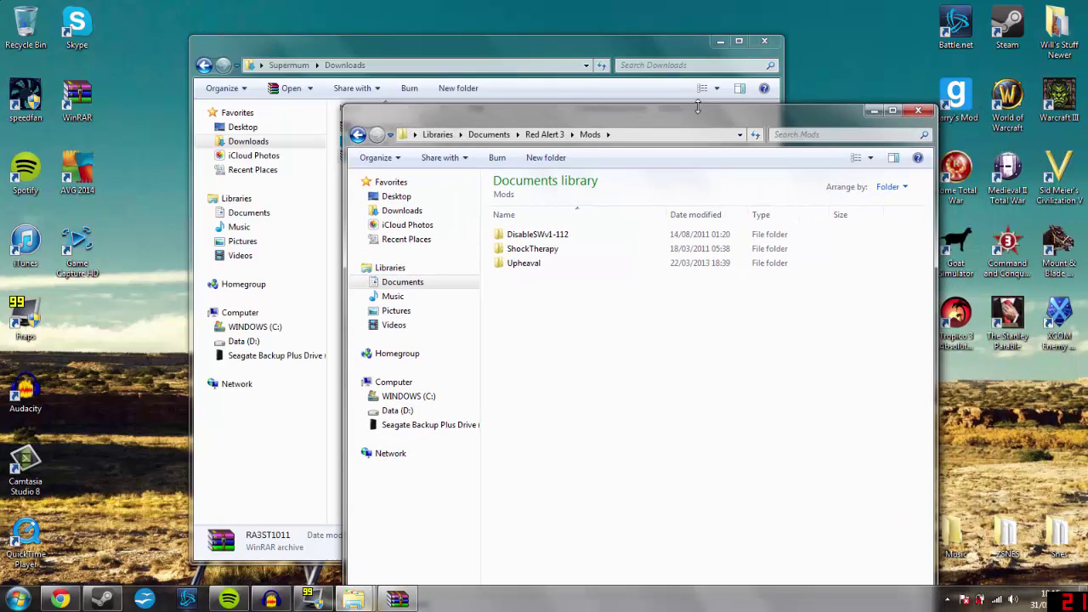
pyautogui.click(874, 112)
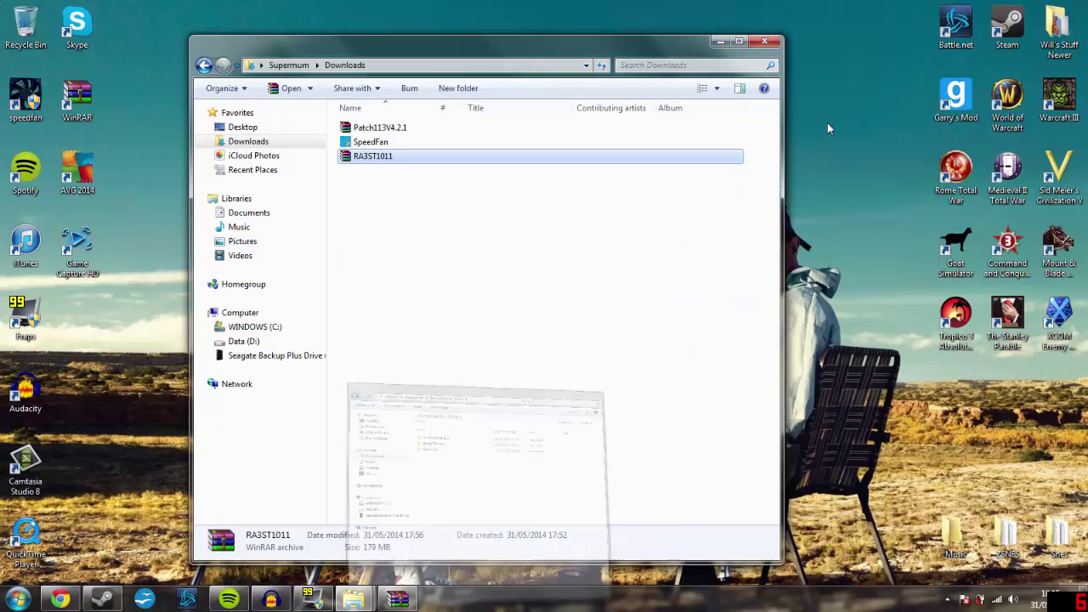
pyautogui.click(718, 43)
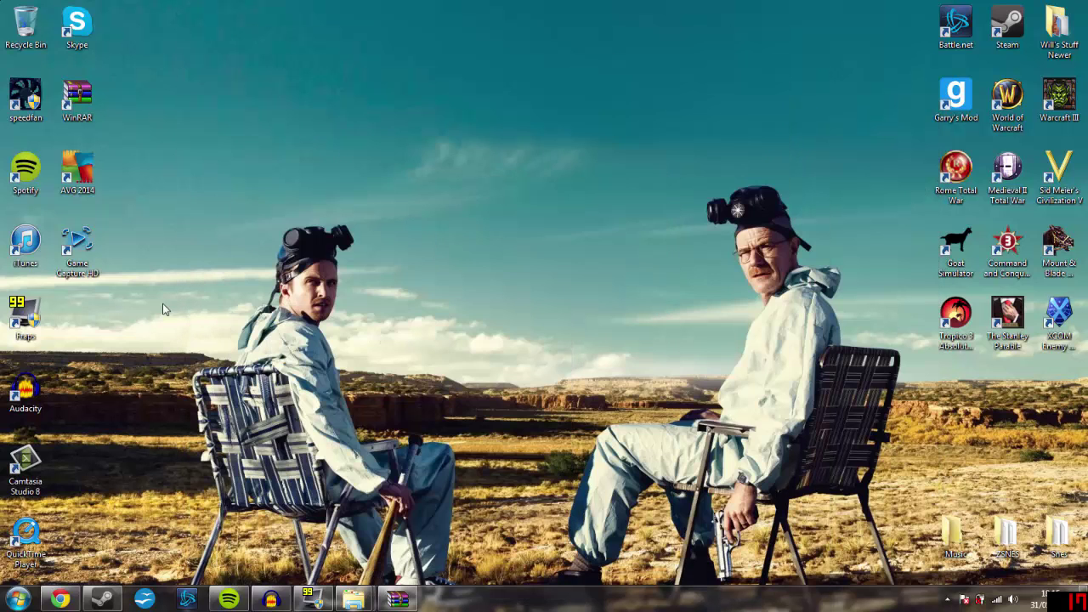
# - Switch to Steam and set the launch options of Command and Conquer: Red Alert 3 to -ui
pyautogui.click(102, 599)
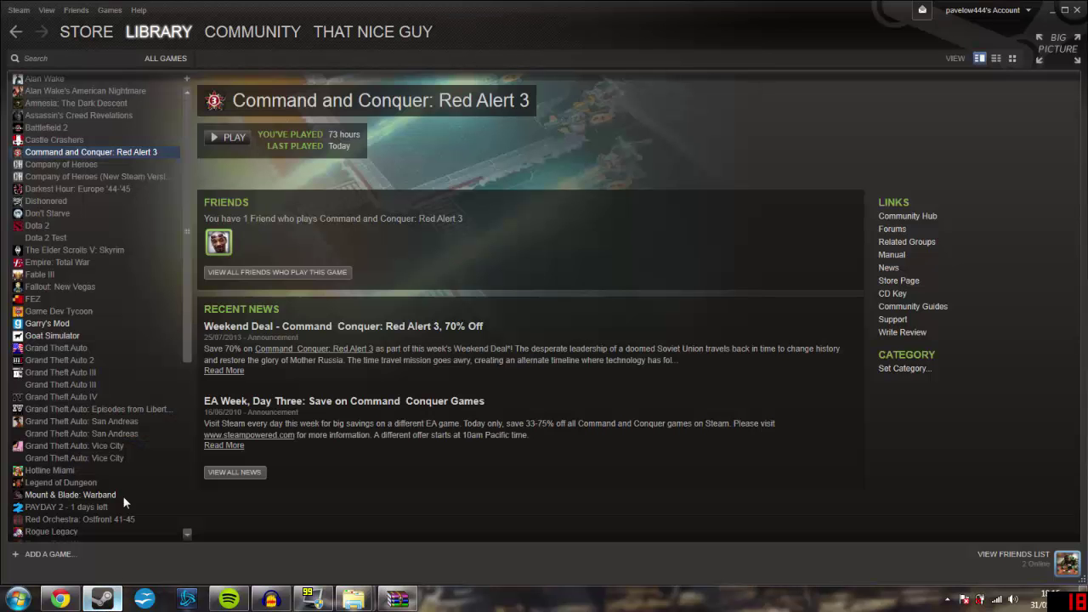
pyautogui.rightClick(115, 154)
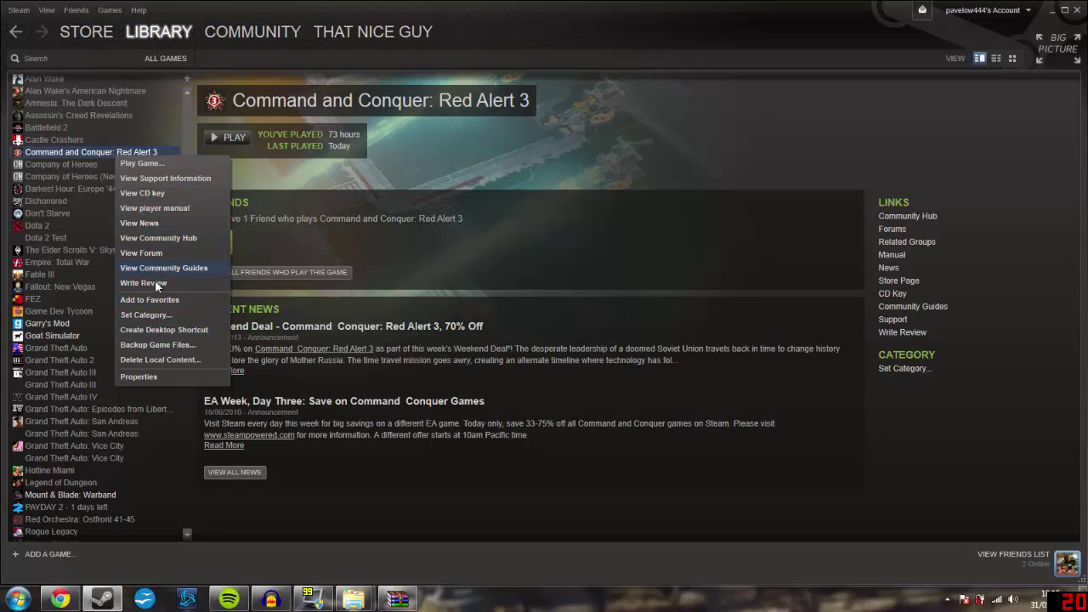
pyautogui.click(165, 379)
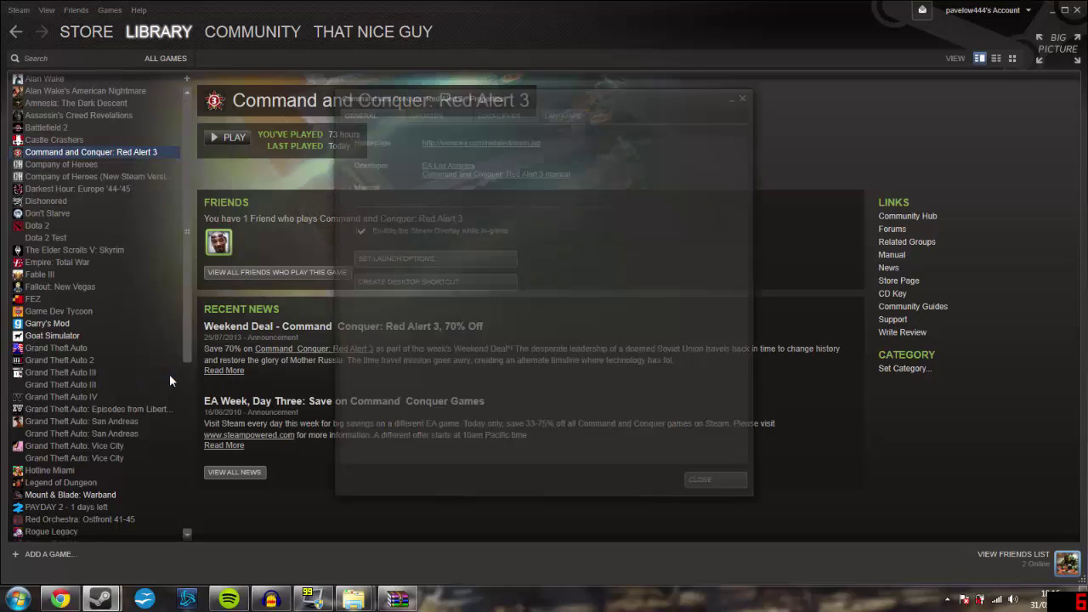
pyautogui.click(428, 259)
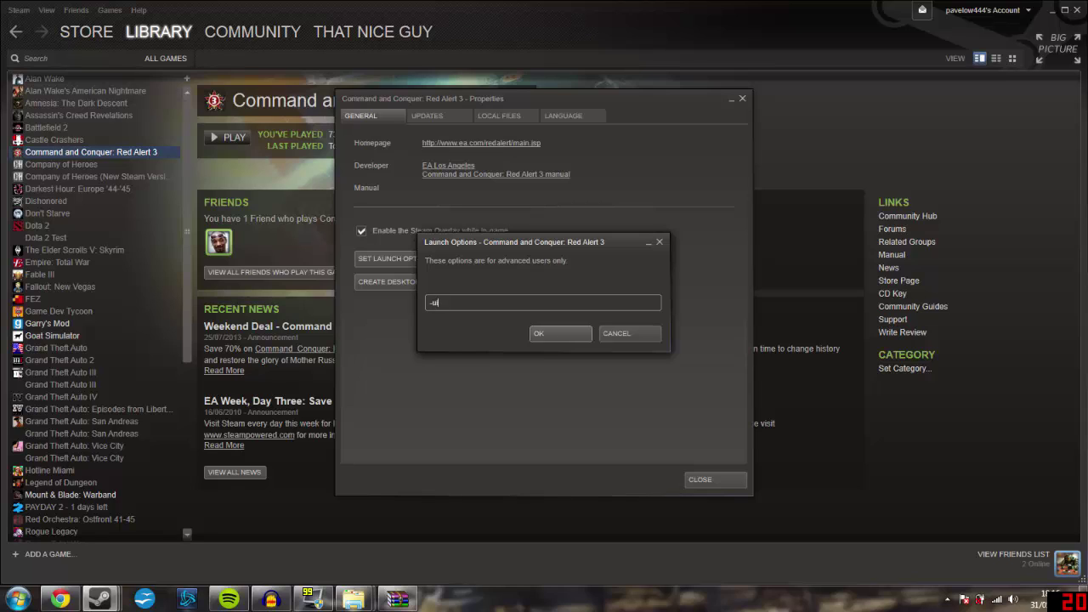
pyautogui.click(555, 335)
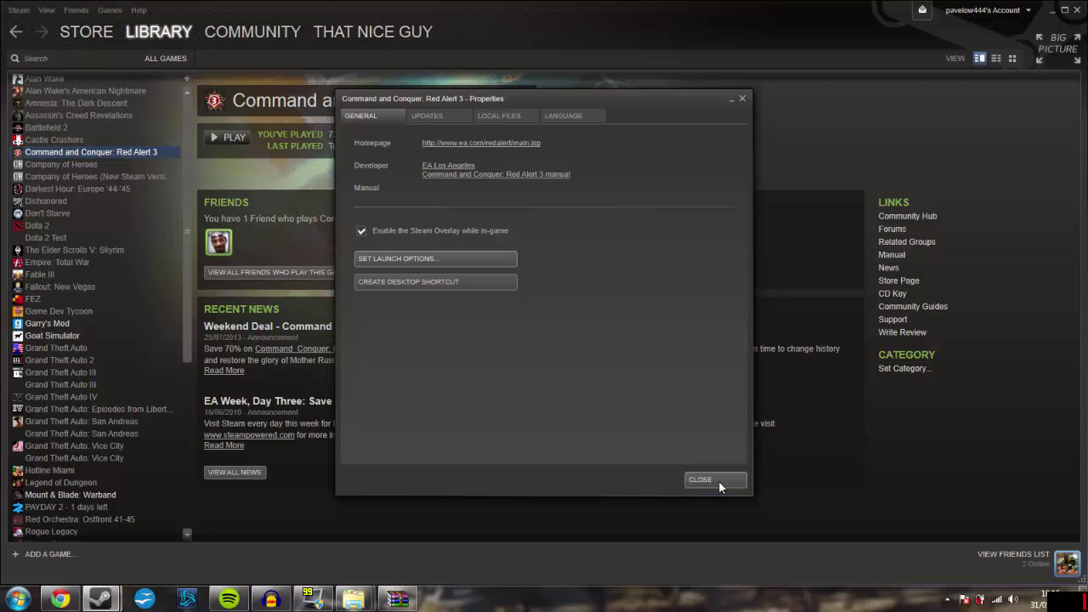
# - Close the game's properties and start Command and Conquer: Red Alert 3 with the Play Command and Conquer: Red Alert 3 option
pyautogui.click(718, 481)
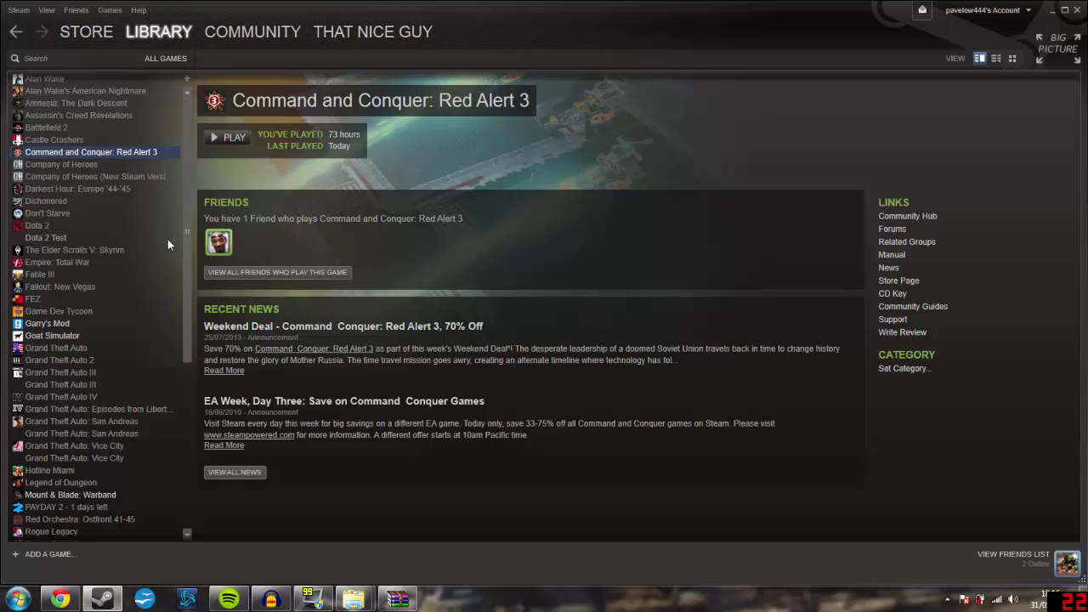
pyautogui.click(234, 139)
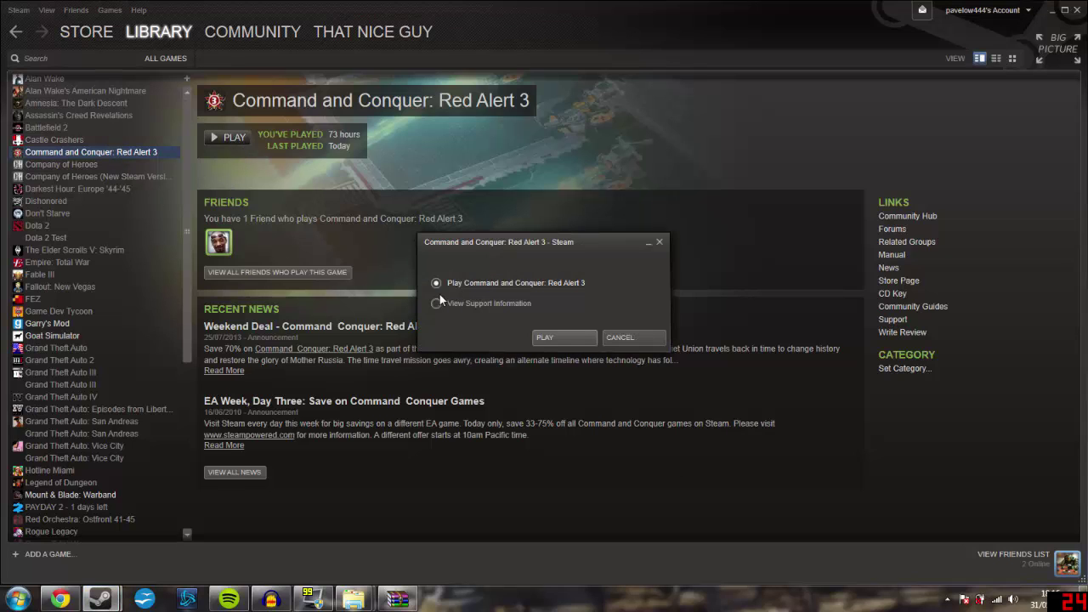
pyautogui.click(541, 337)
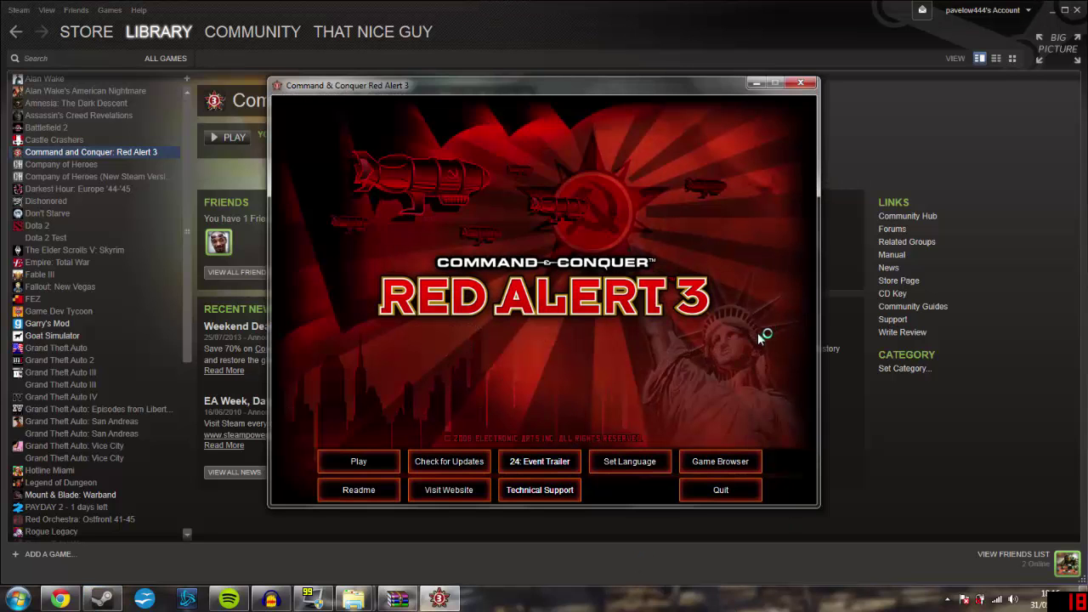
# - Open the Red Alert 3 launcher's Game Browser and select the ShockTherapy mod from its list of mods
pyautogui.click(743, 463)
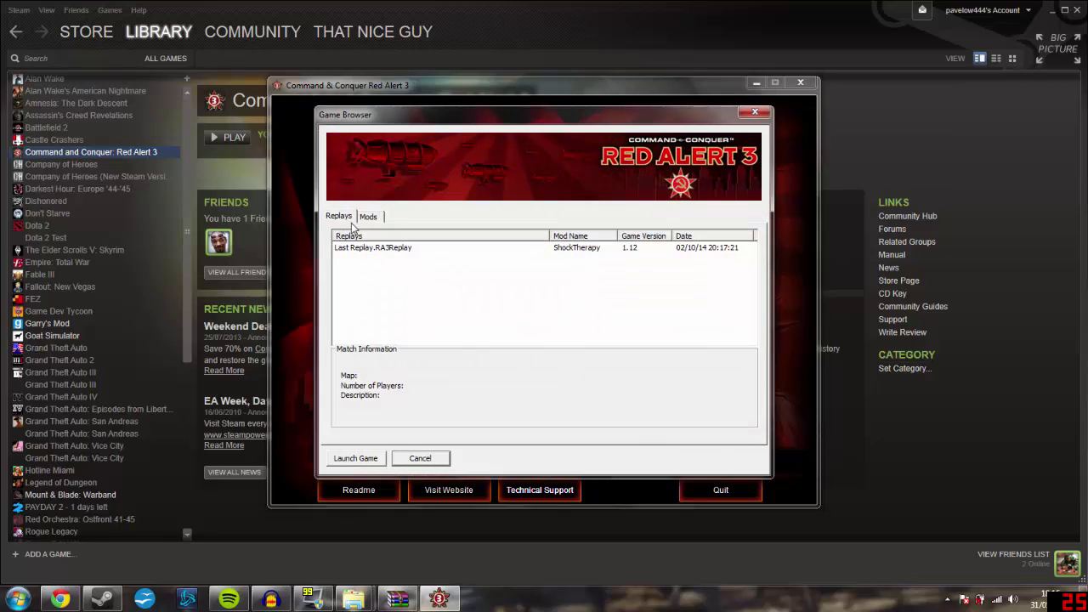
pyautogui.click(374, 217)
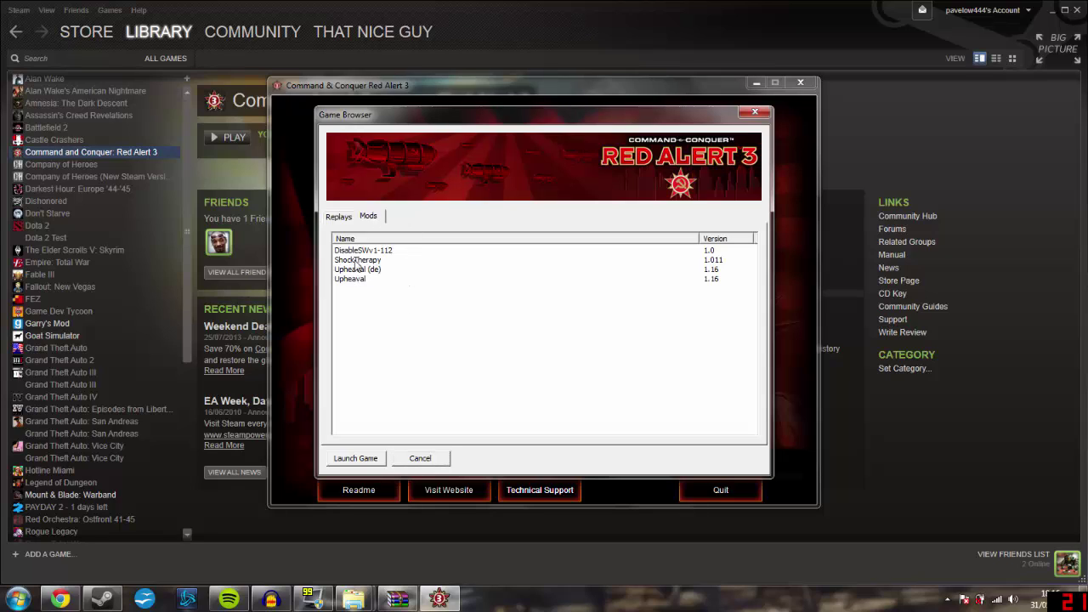
pyautogui.click(357, 264)
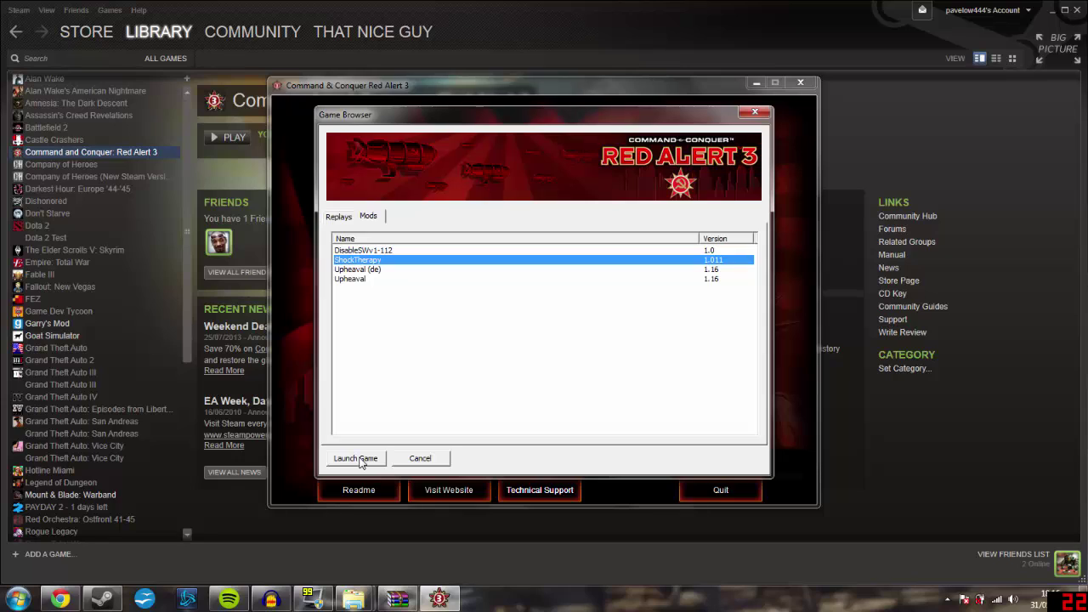